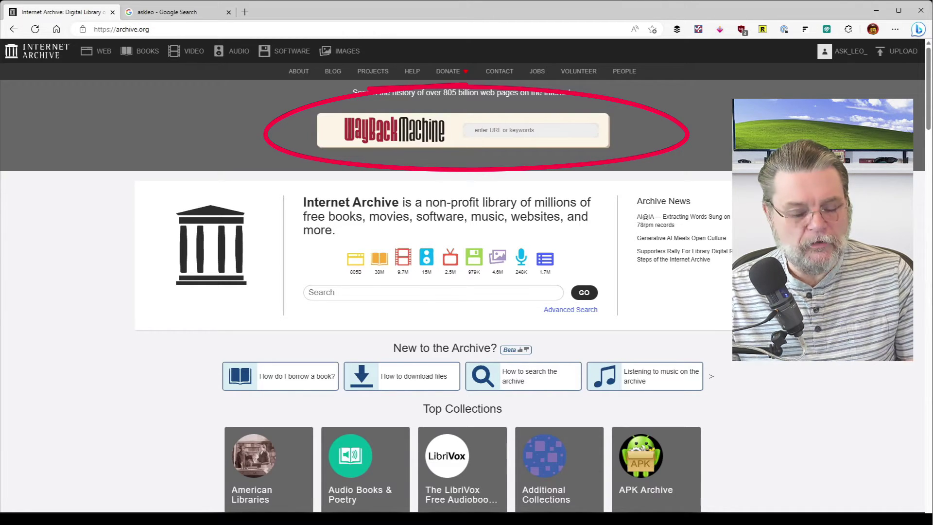
pyautogui.write('askleo.c')
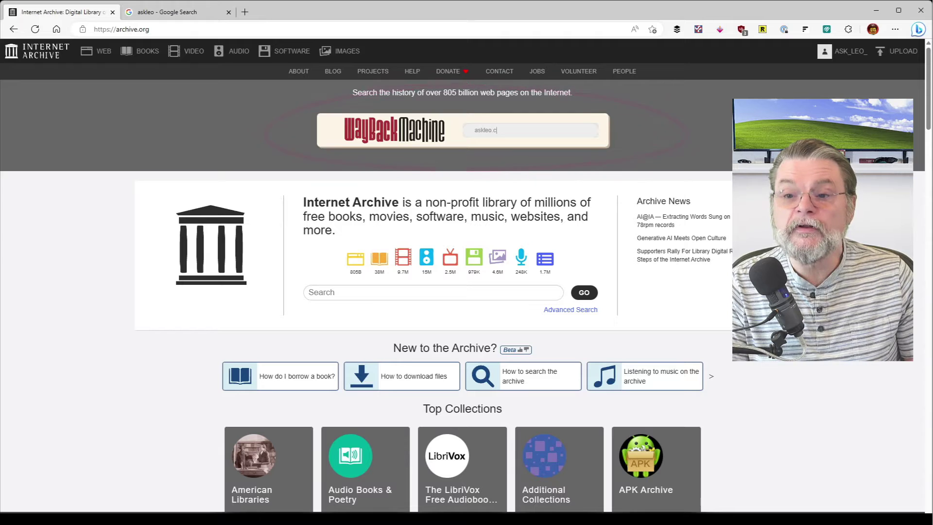
pyautogui.write('om')
# Submit askleo.com to the Wayback Machine to show its 912-snapshot capture calendar.
pyautogui.press('Return')
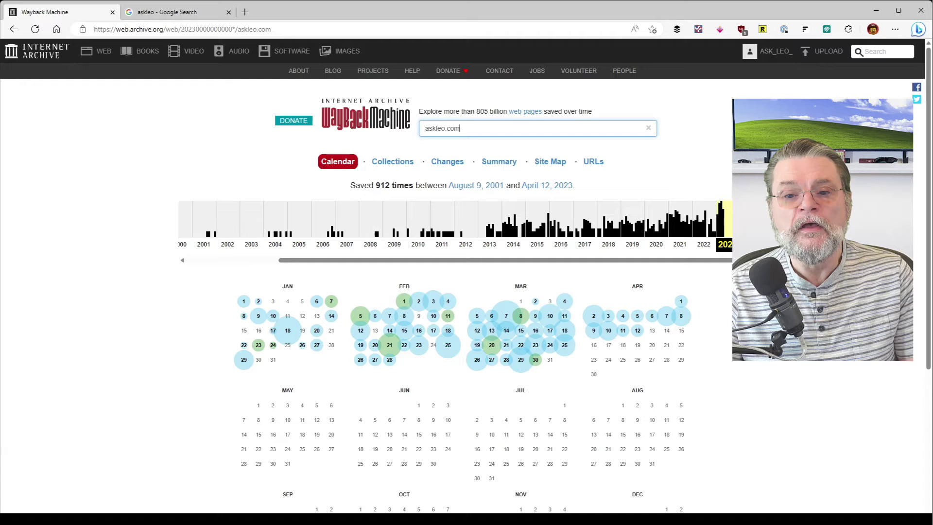
pyautogui.hscroll(-3, 456, 226)
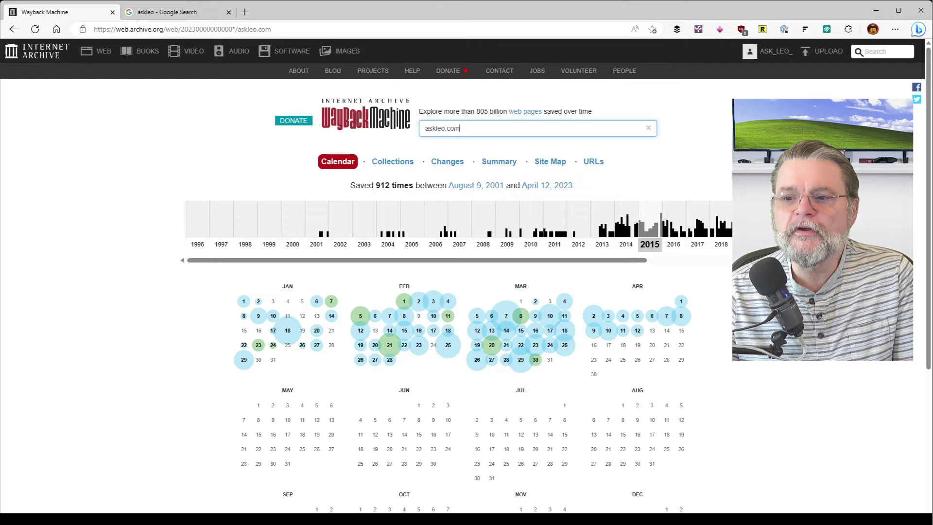
# Show askleo.com's 2015 captures, view the March 14, 2015 snapshot, and return to the calendar.
pyautogui.click(649, 223)
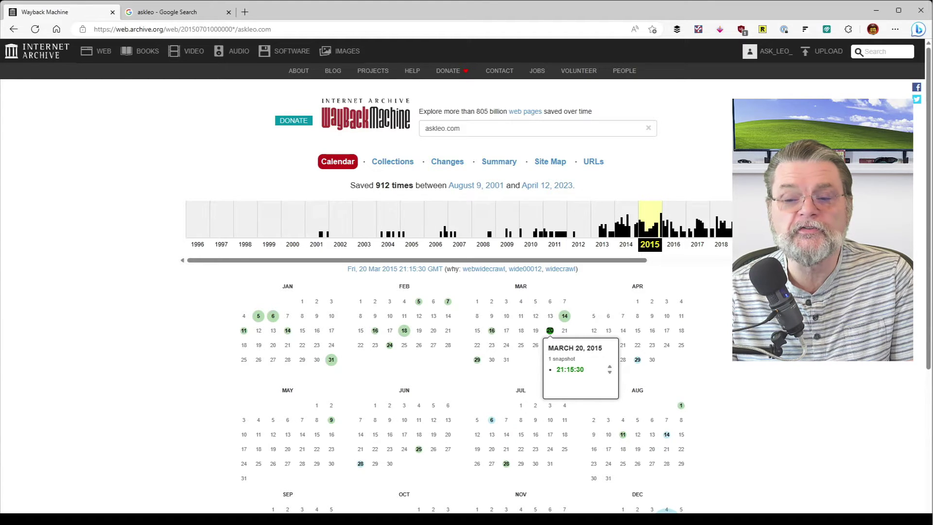
pyautogui.click(569, 369)
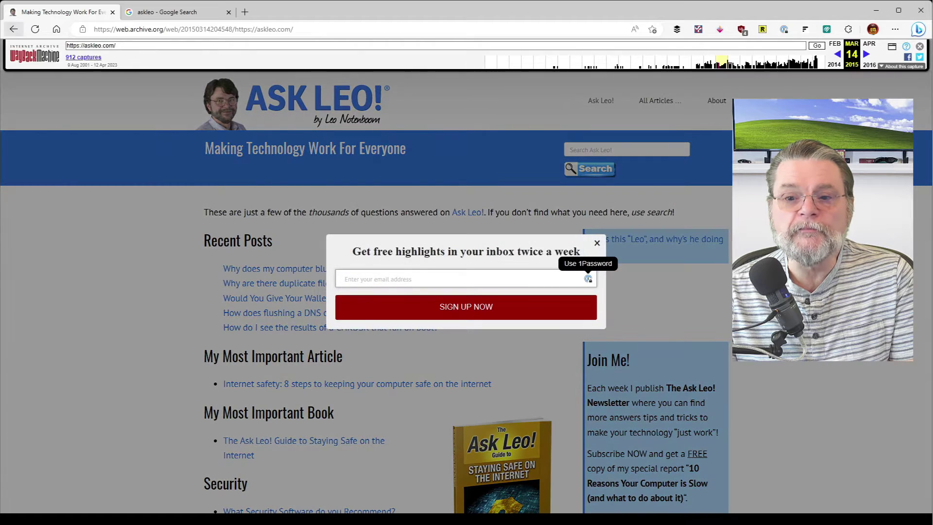
pyautogui.click(14, 30)
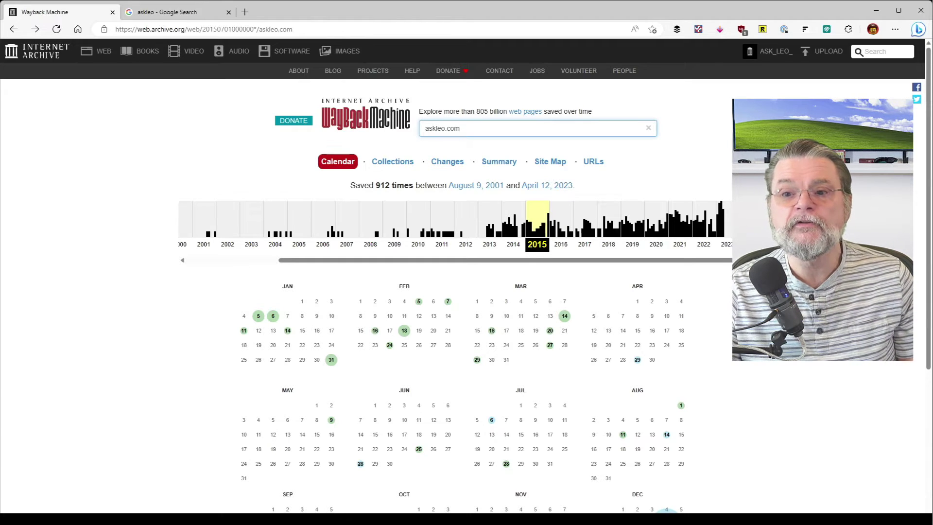
pyautogui.write('-')
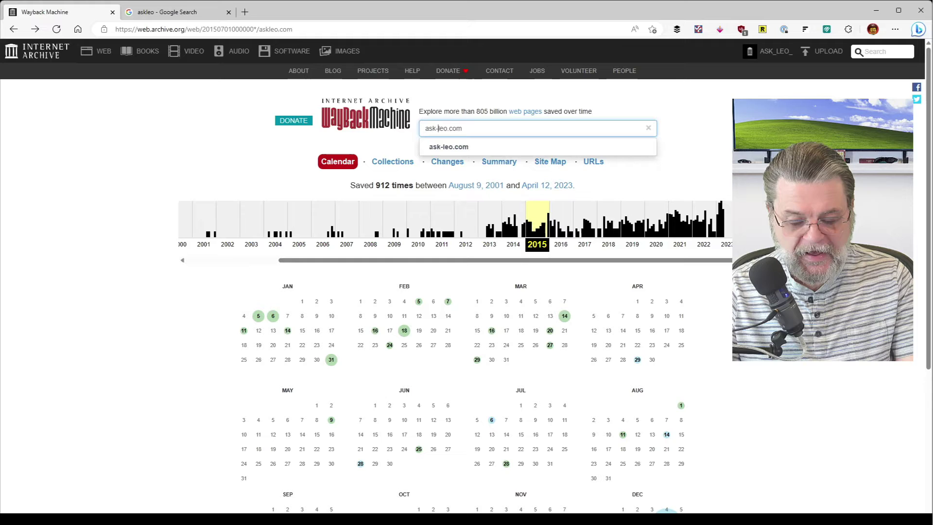
# Submit ask-leo.com to show its 1,158-save calendar, then select the address text.
pyautogui.press('Return')
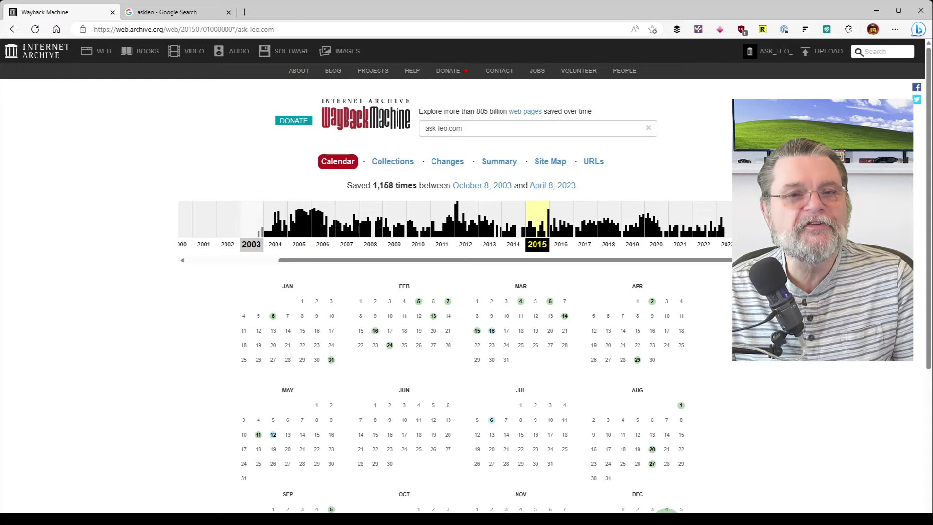
pyautogui.click(474, 128)
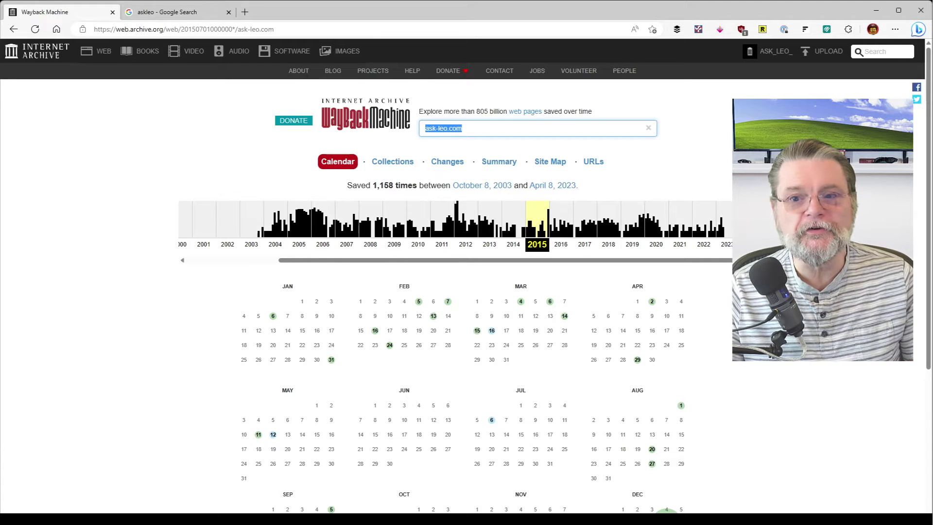
pyautogui.write('asklo')
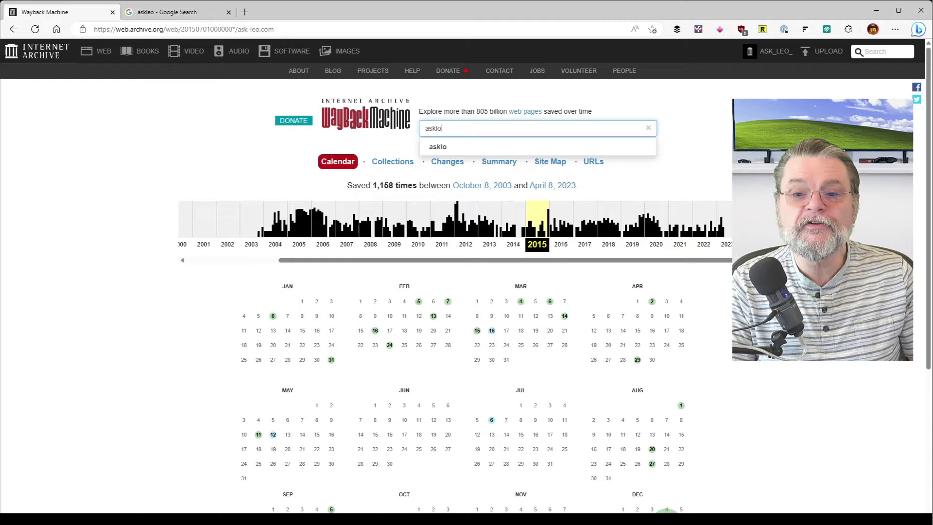
# Look up askleo.pugetsoundsoftware.com and open its August 14, 2003 snapshot.
pyautogui.press('BackSpace')
pyautogui.write('eo.puget')
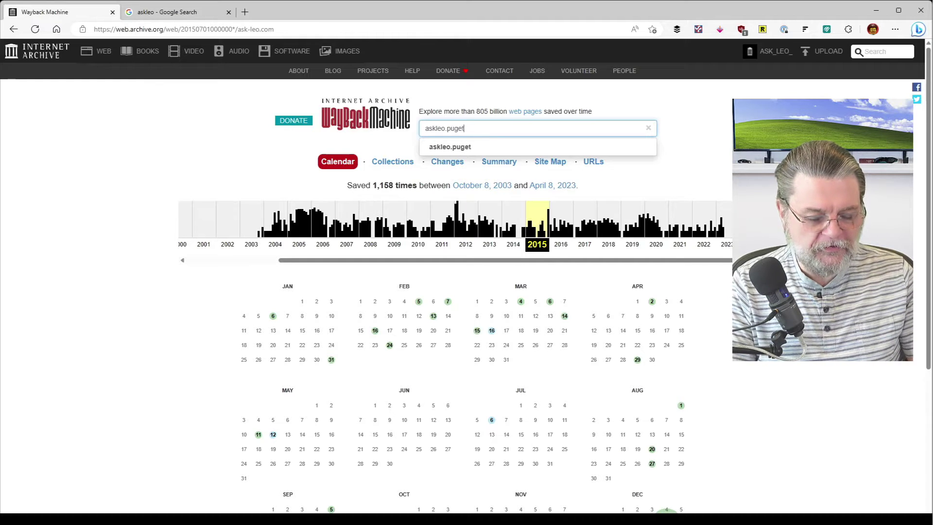
pyautogui.write('soundsoftwa')
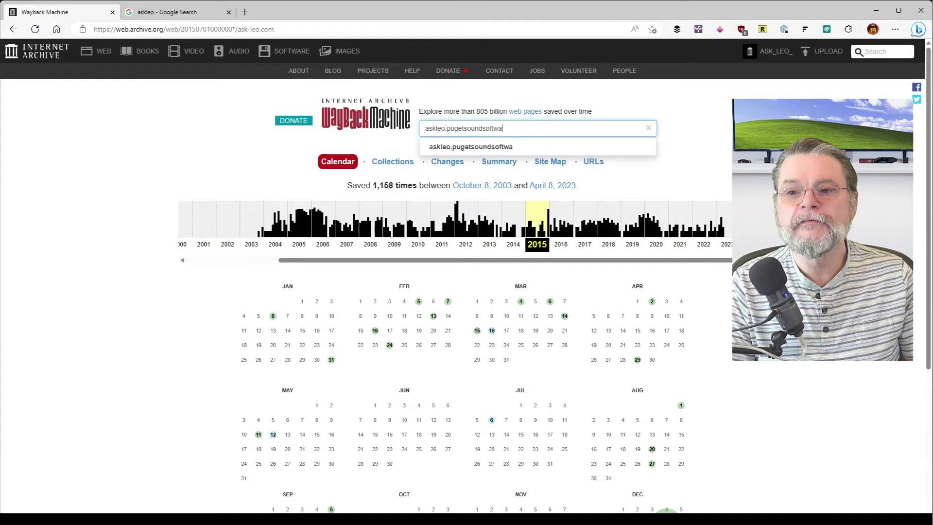
pyautogui.write('re.com')
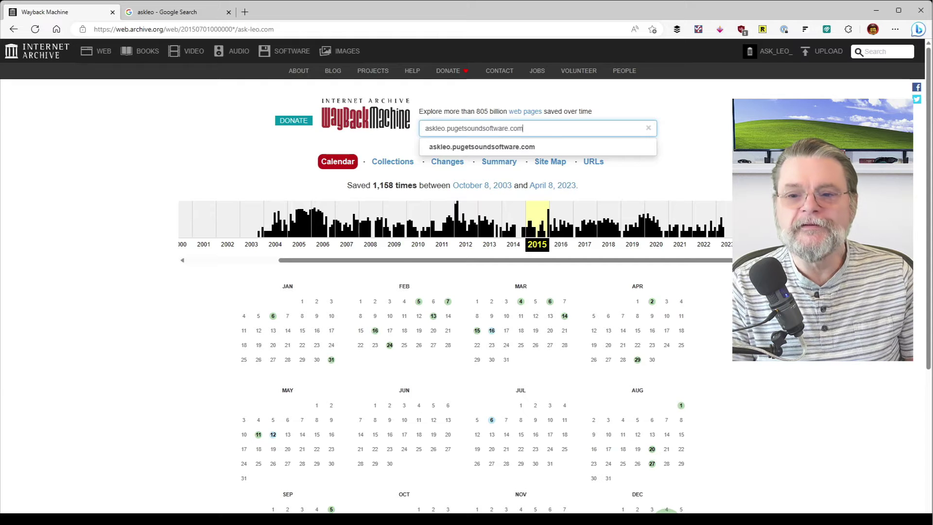
pyautogui.press('Return')
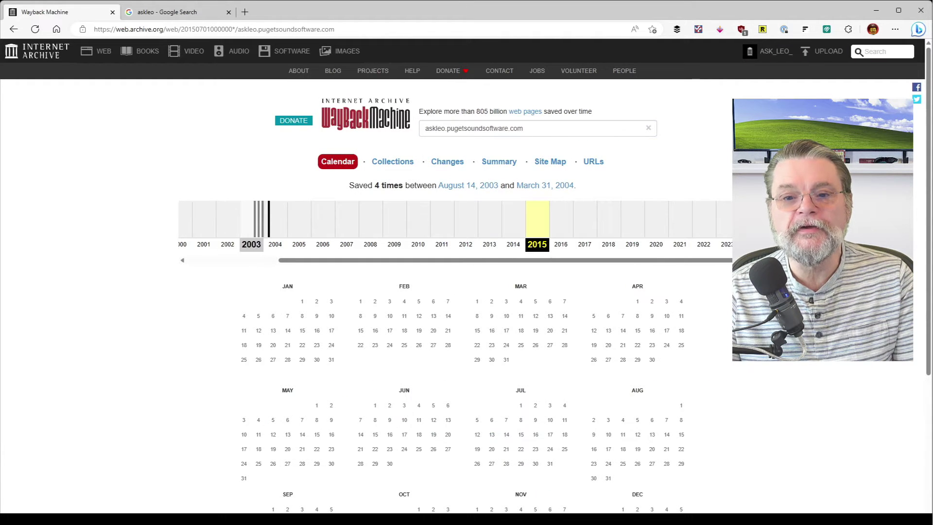
pyautogui.click(250, 242)
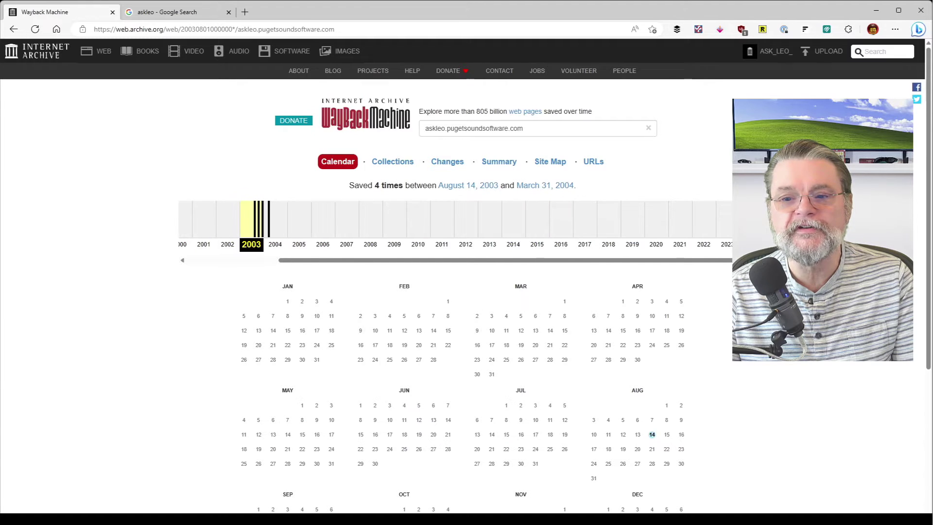
pyautogui.scroll(-3, 651, 217)
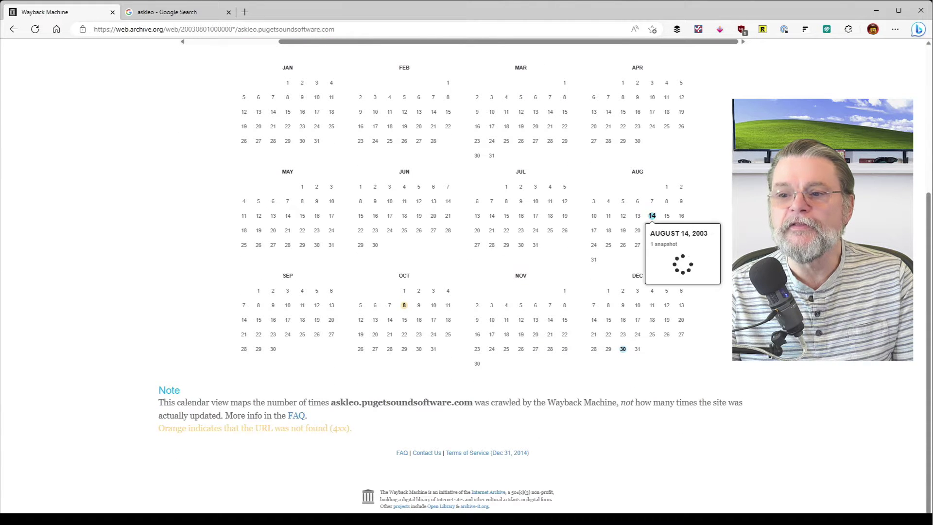
pyautogui.click(671, 255)
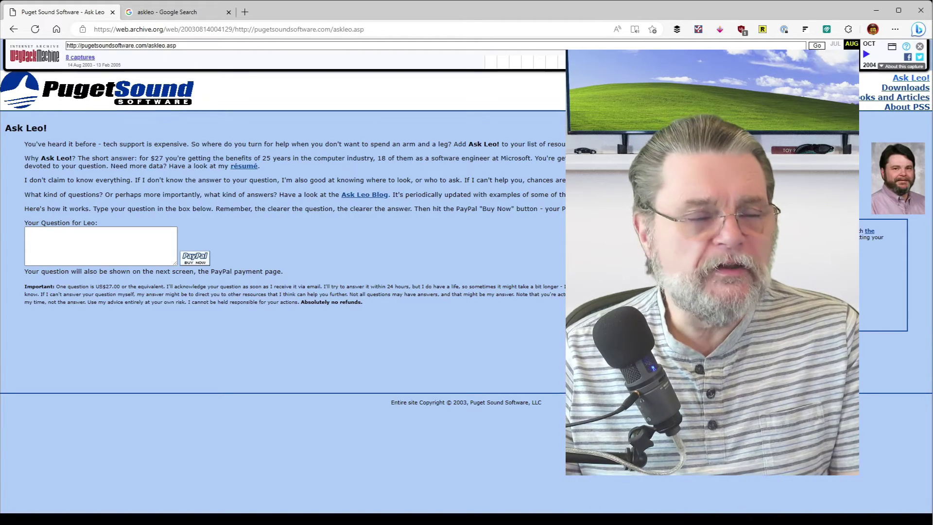
# Show the Google results for "askleo", about 2,090,000 led by askleo.com.
pyautogui.hotkey('ctrl', 'Tab')
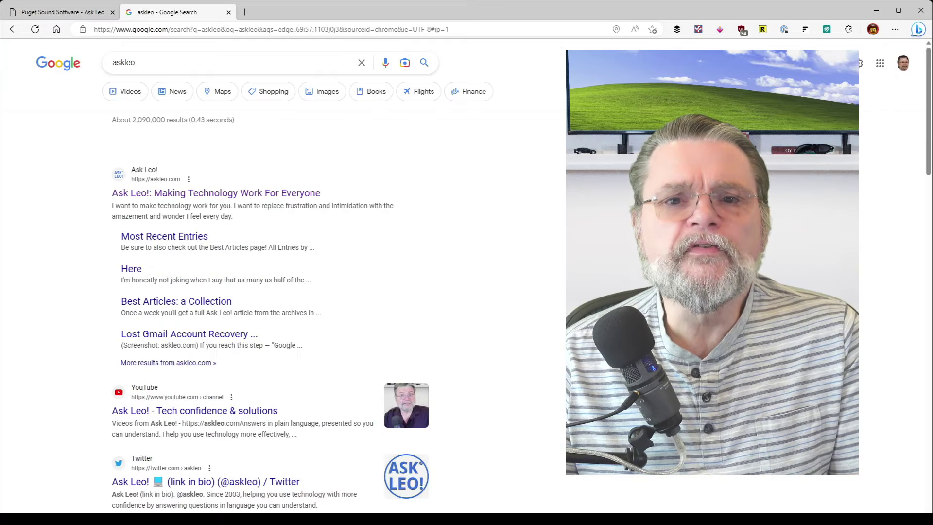